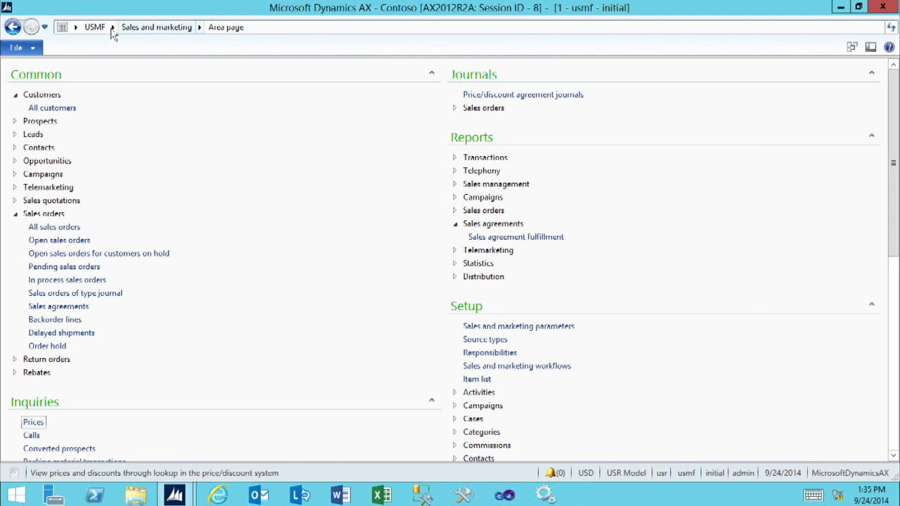
Step: Open the Arrival overview from the Inventory management module's periodic tasks and maximize its window
left_click(113, 28)
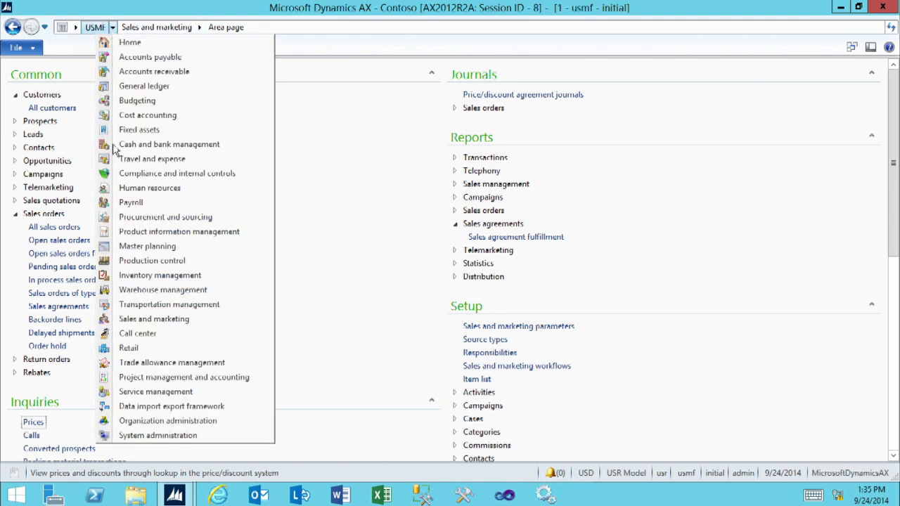
left_click(155, 275)
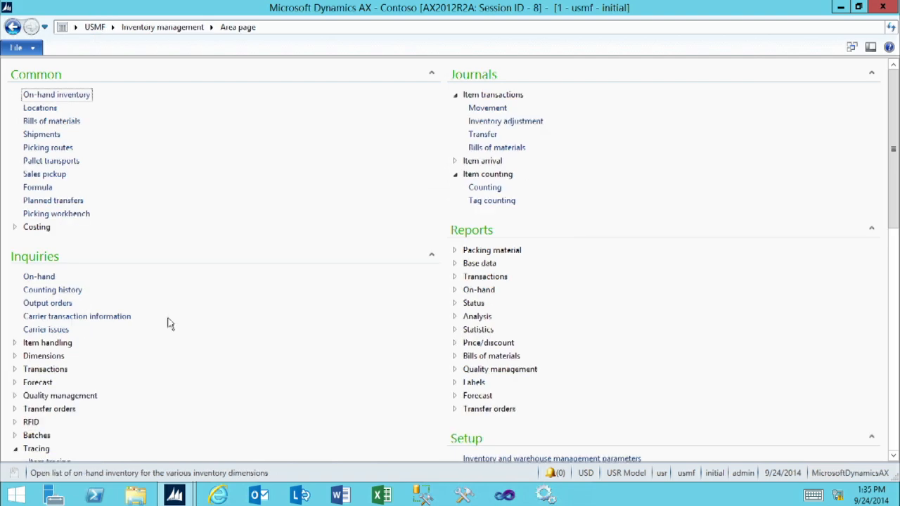
scroll(182, 341, "down", 6)
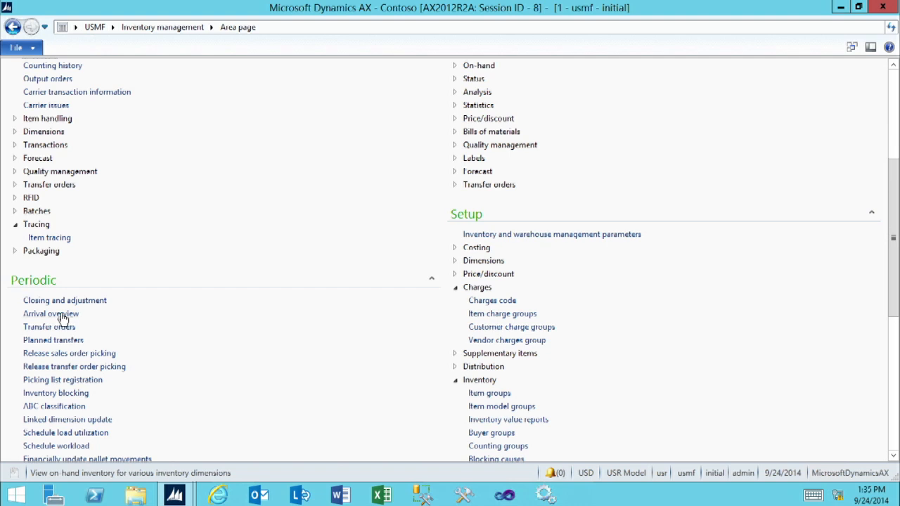
left_click(62, 316)
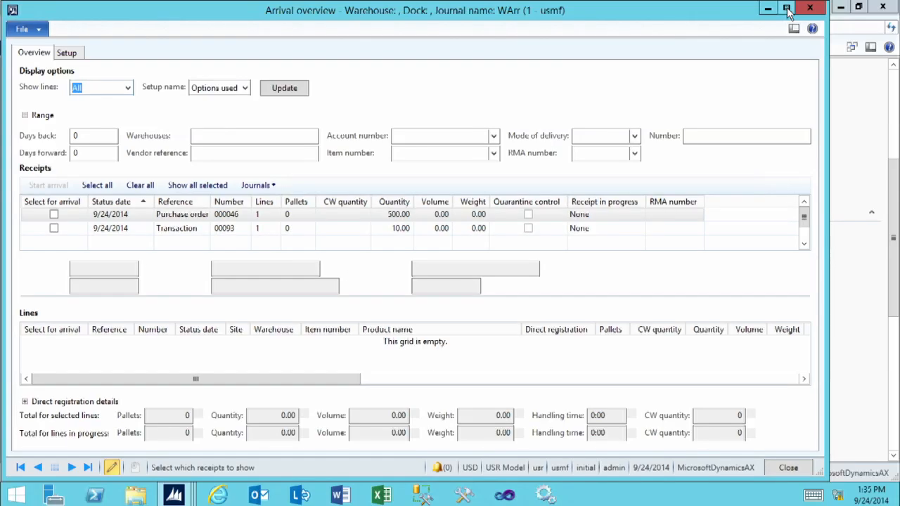
left_click(788, 9)
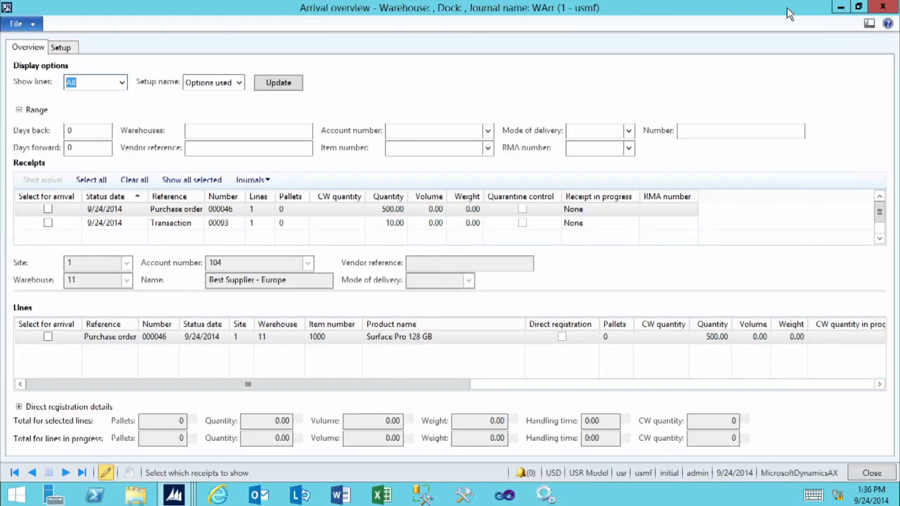
Step: Review the arrival overview's setup options, including transaction types, journal defaults and the choices for modifying a saved setup
left_click(232, 263)
left_click(63, 51)
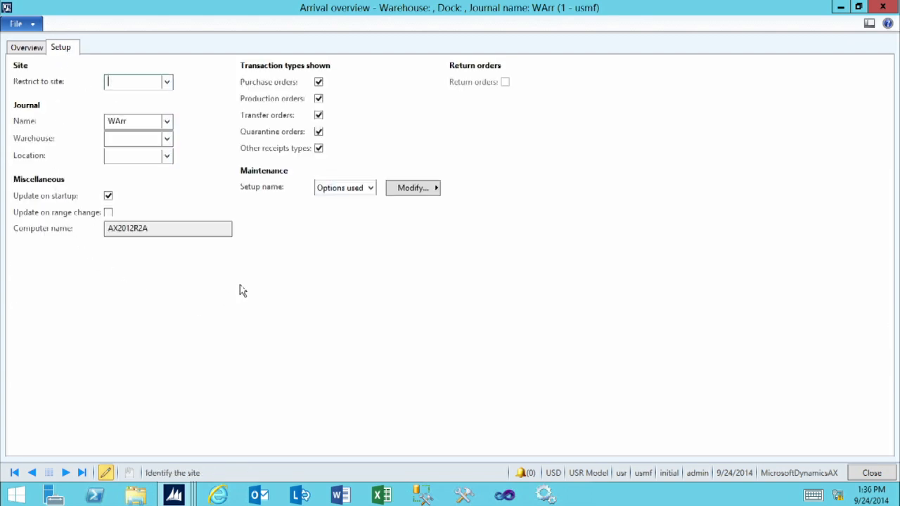
left_click(413, 193)
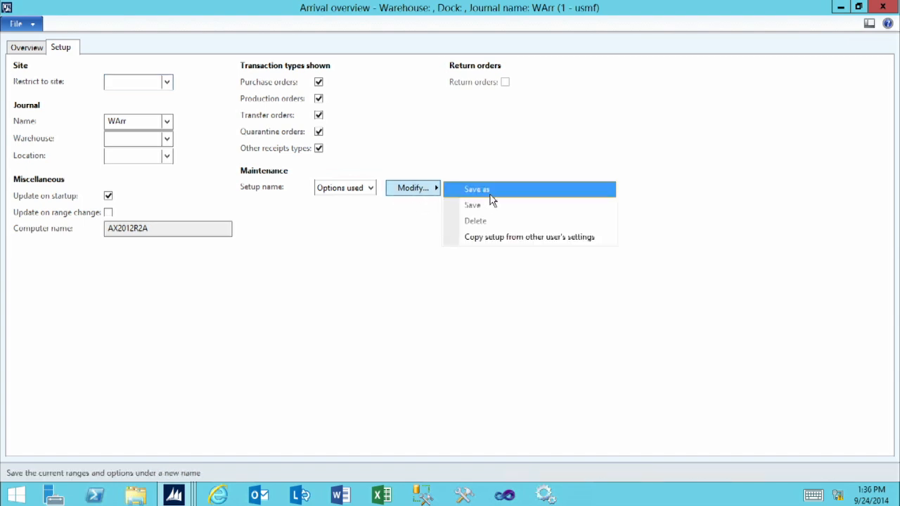
left_click(366, 286)
left_click(27, 49)
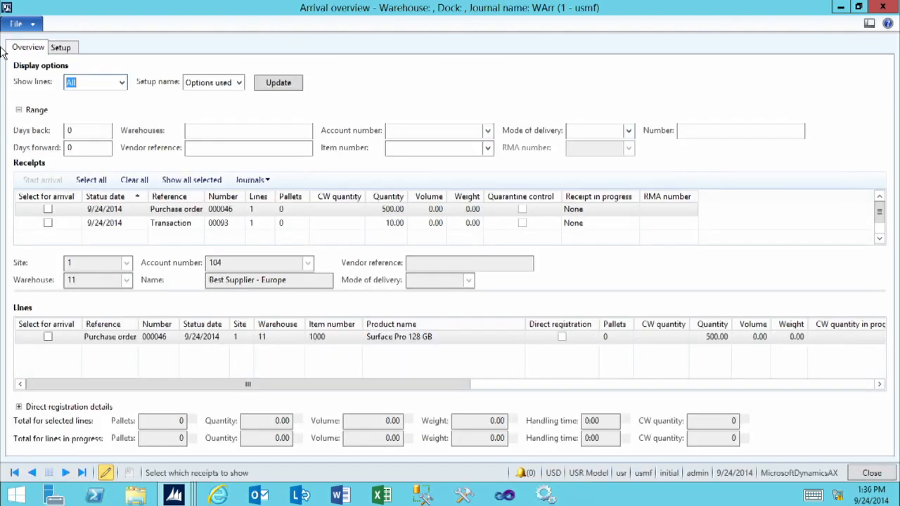
Step: Examine the range filters for receipts, including days back and forward and vendor reference, and the available setup names
left_click(77, 147)
left_click(72, 131)
left_click(73, 130)
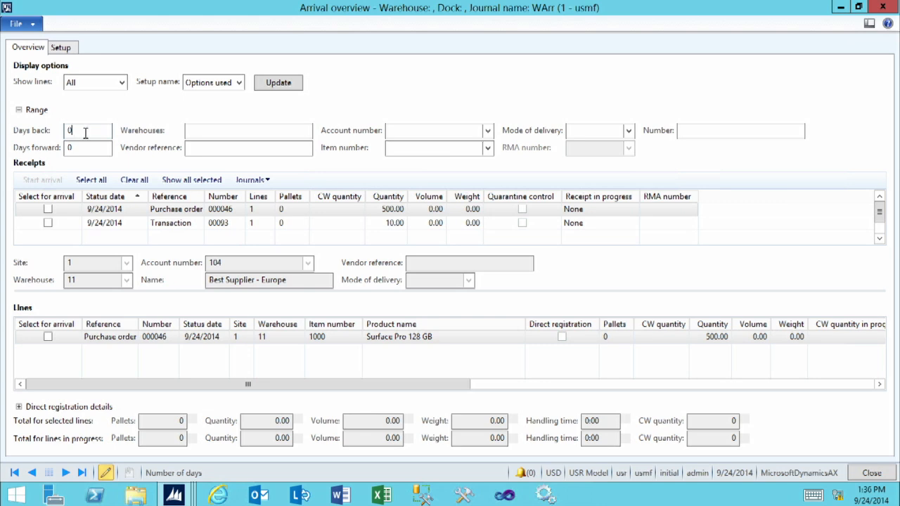
left_click(201, 148)
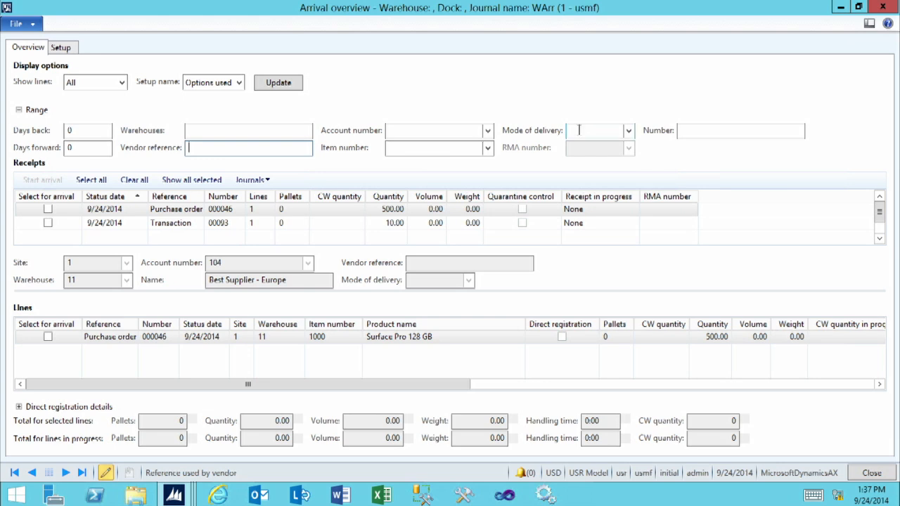
left_click(239, 83)
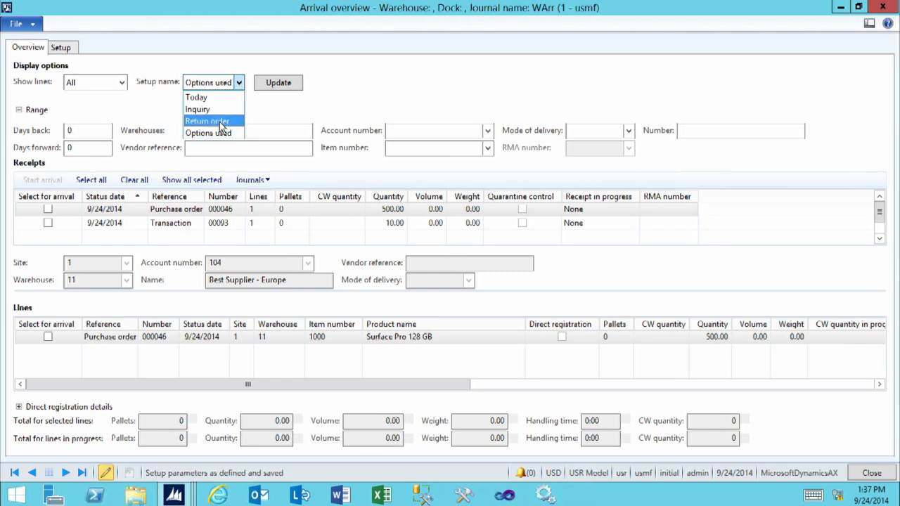
left_click(576, 152)
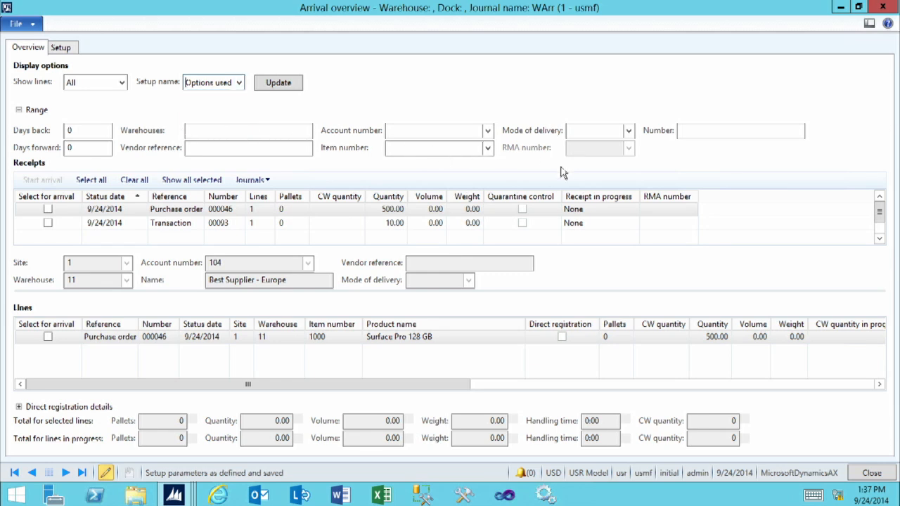
Step: Select the purchase order receipt with its Surface Pro 128 GB line for arrival and start the arrival
left_click(171, 210)
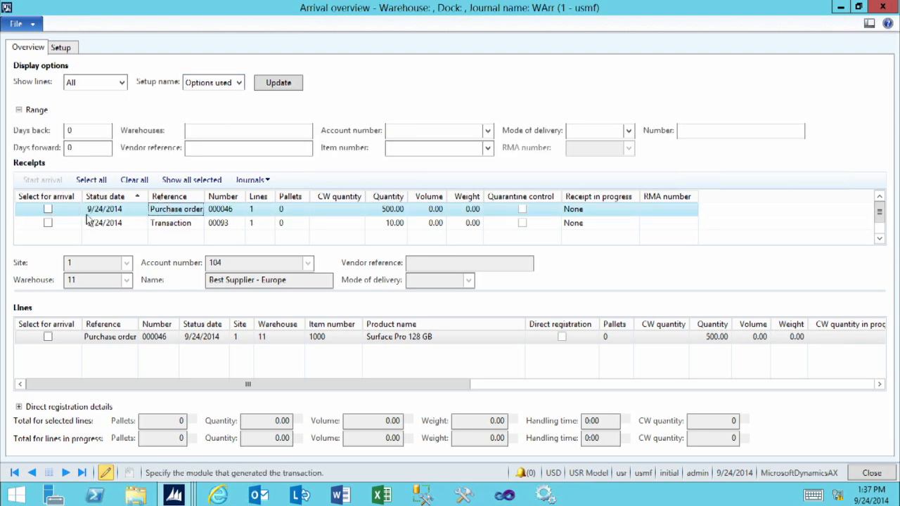
left_click(49, 211)
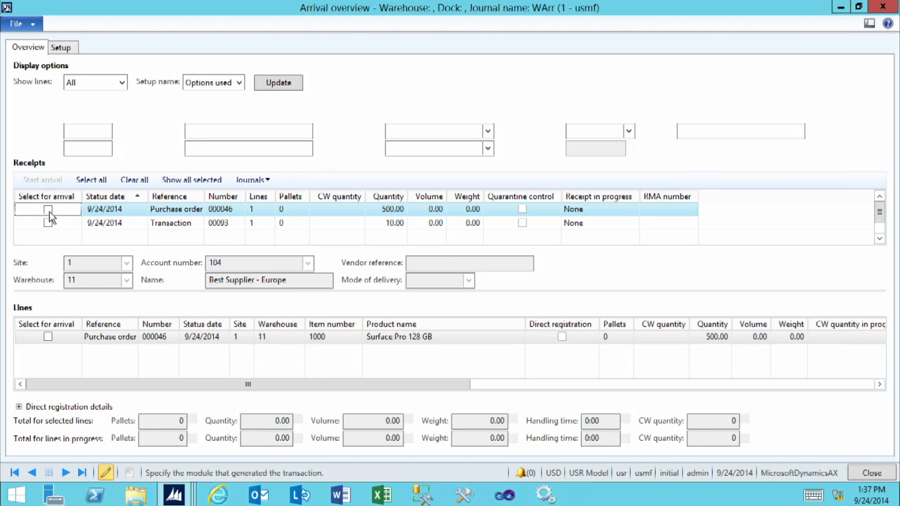
left_click(48, 210)
left_click(45, 338)
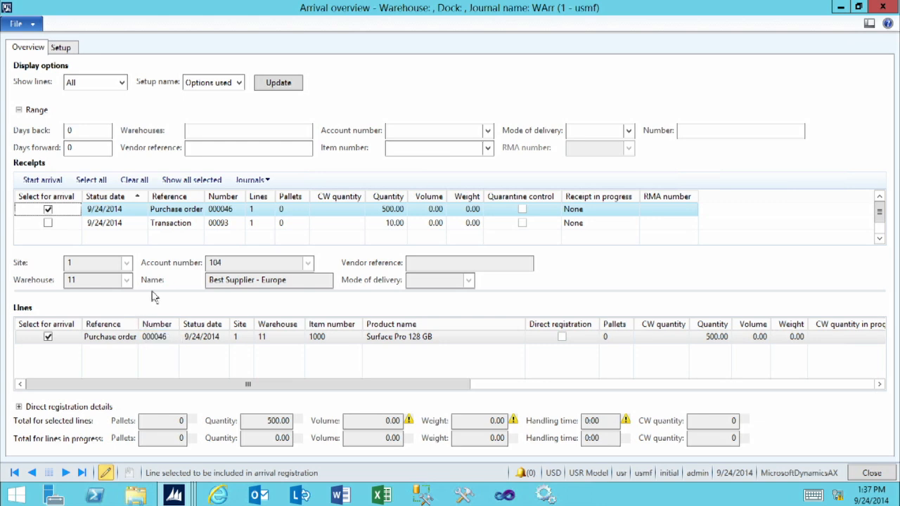
left_click(48, 179)
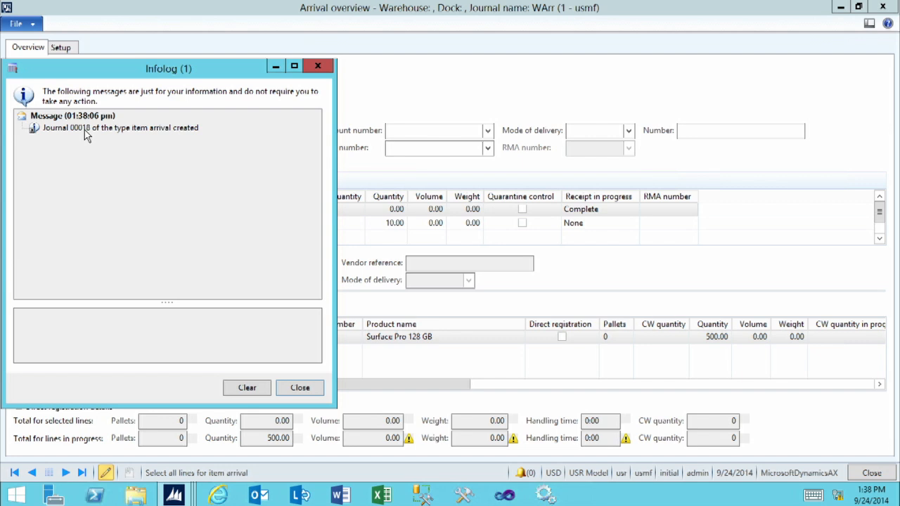
left_click(85, 134)
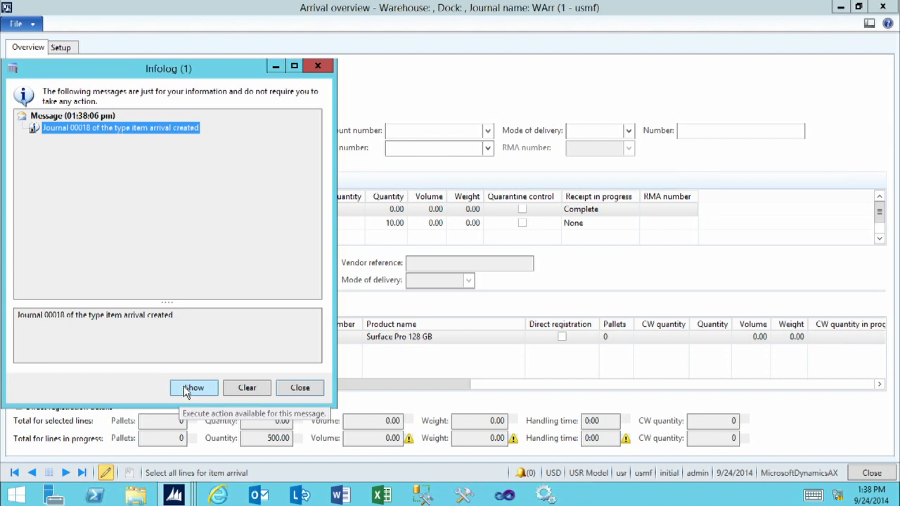
left_click(299, 391)
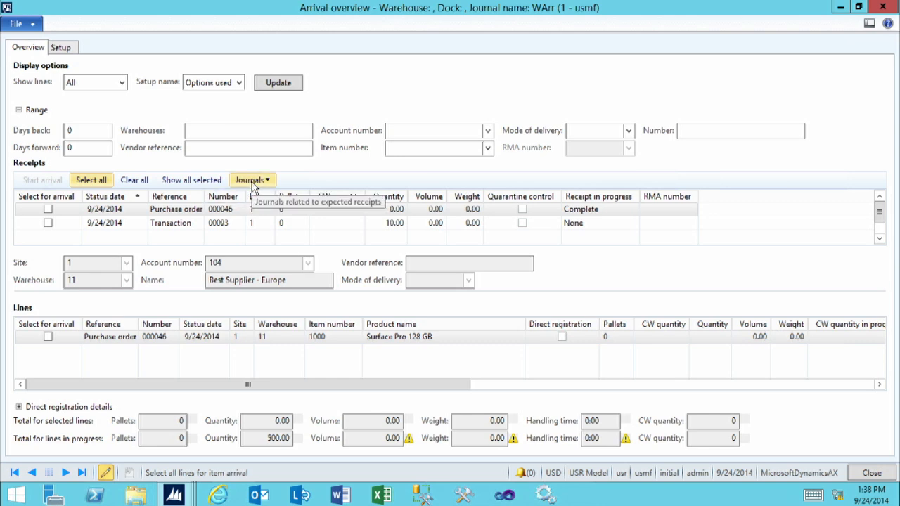
Step: Show the arrival journal for the purchase order receipt, open its lines and review the line's general details
left_click(161, 211)
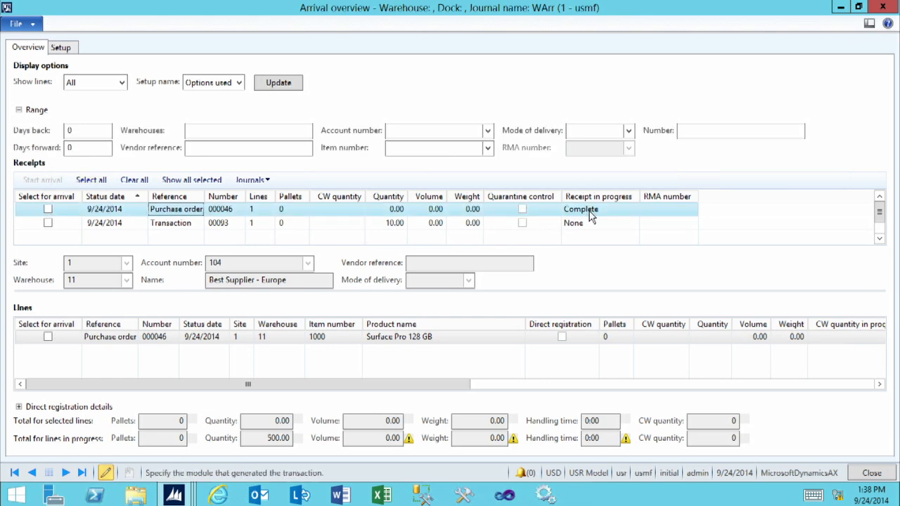
left_click(249, 182)
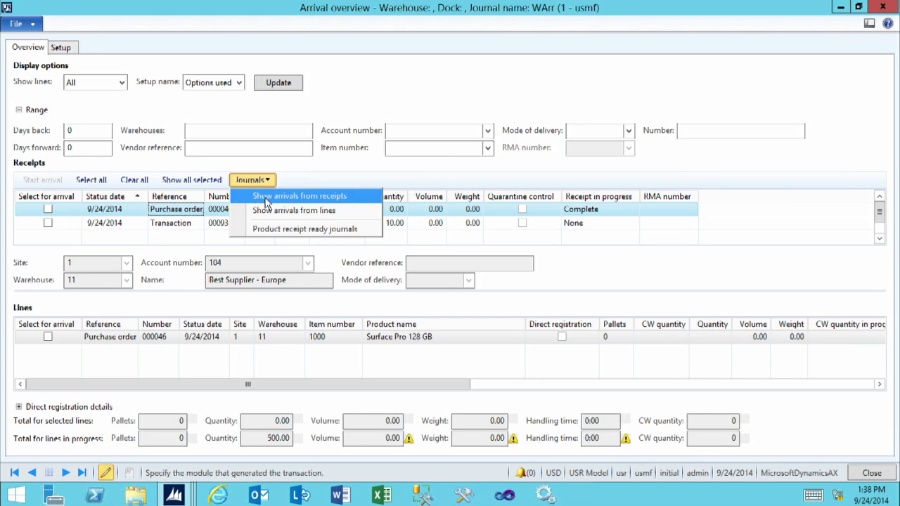
left_click(261, 197)
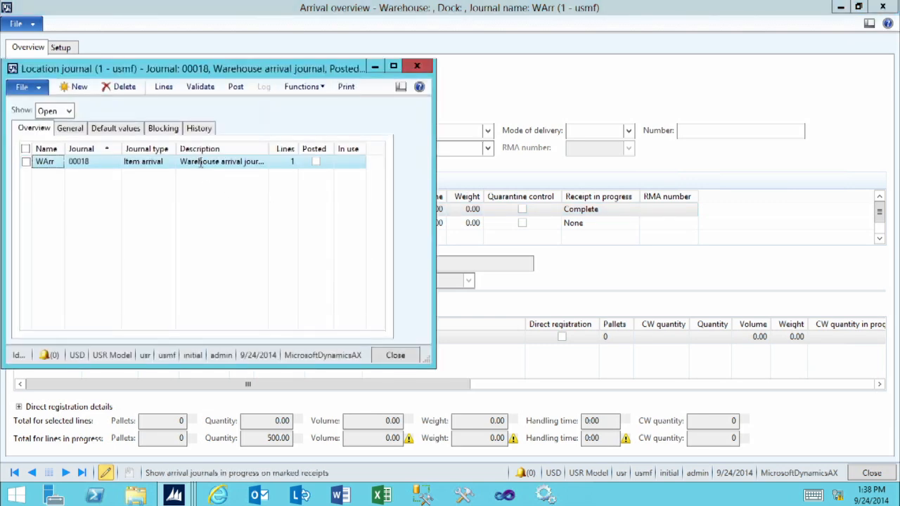
left_click(201, 162)
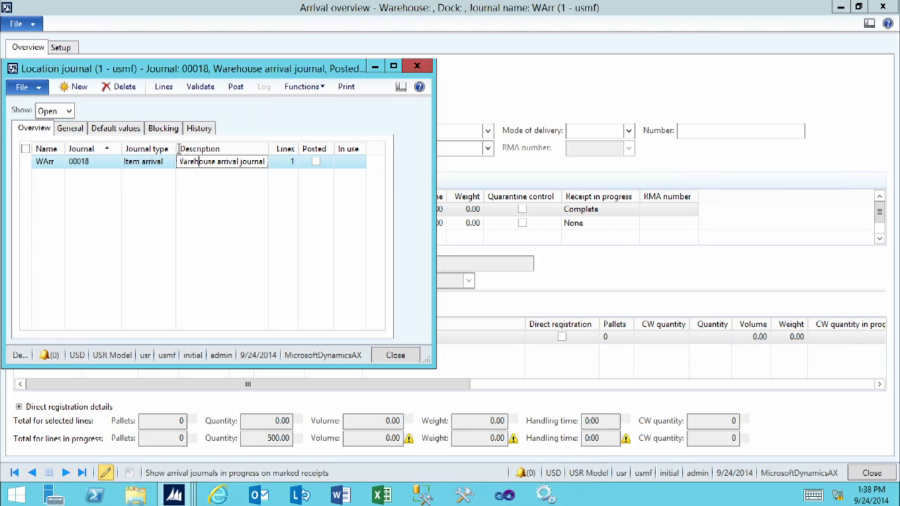
left_click(162, 86)
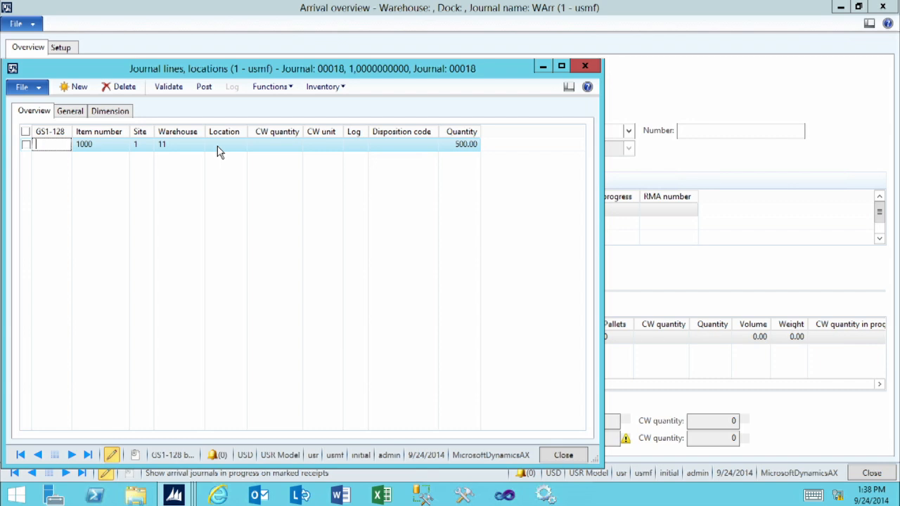
left_click(71, 111)
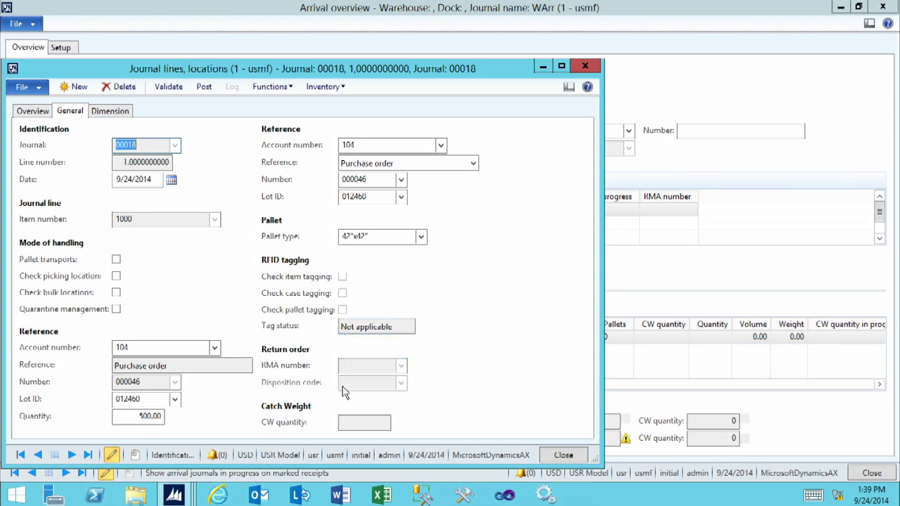
left_click(40, 112)
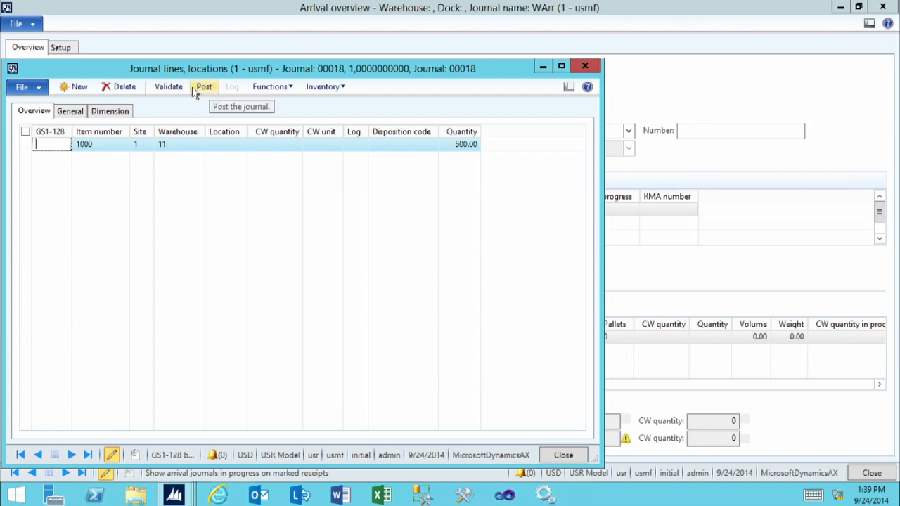
Step: Validate the item arrival journal without batch processing and dismiss the message log
left_click(169, 87)
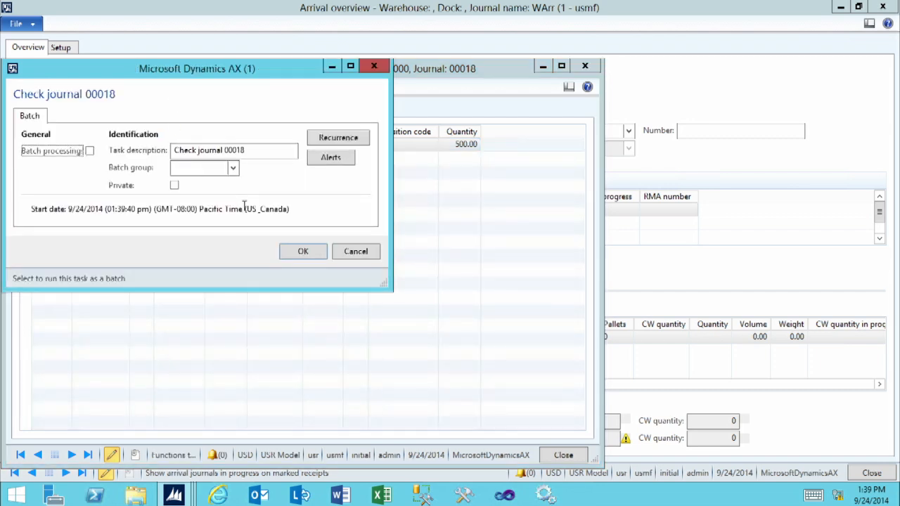
left_click(302, 253)
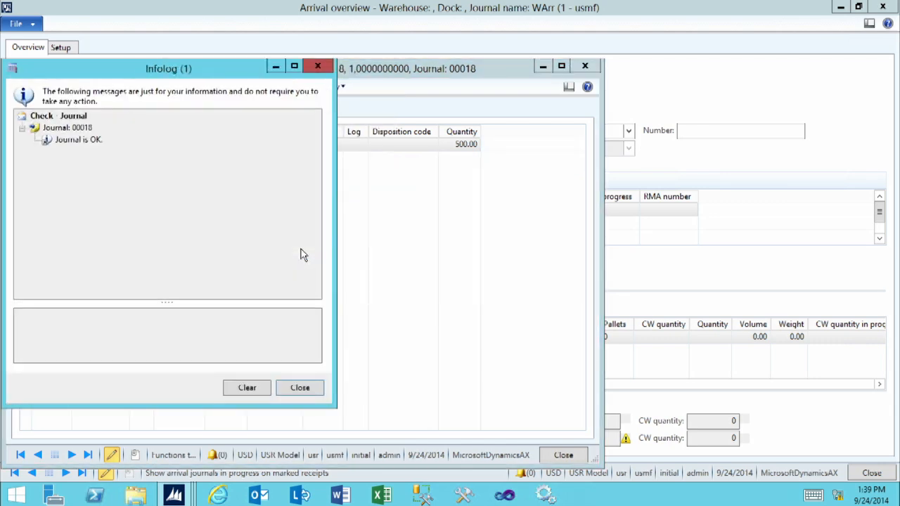
left_click(76, 141)
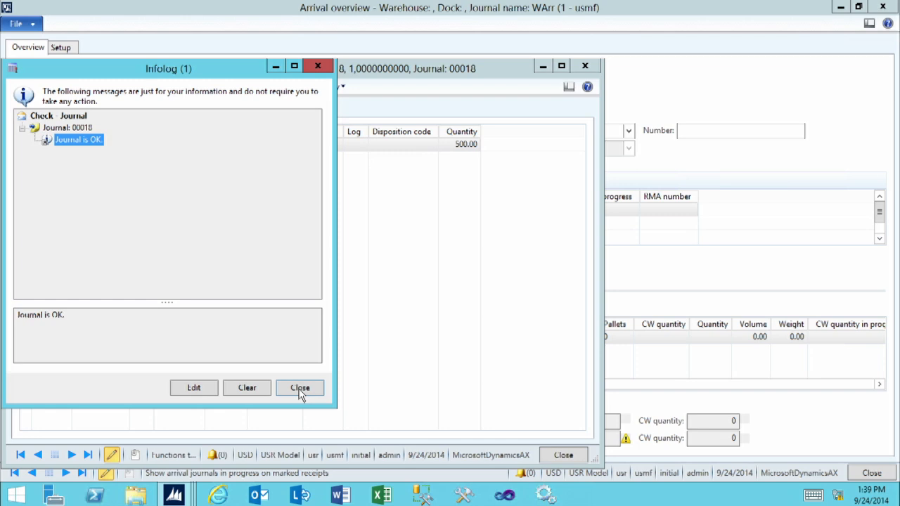
left_click(300, 391)
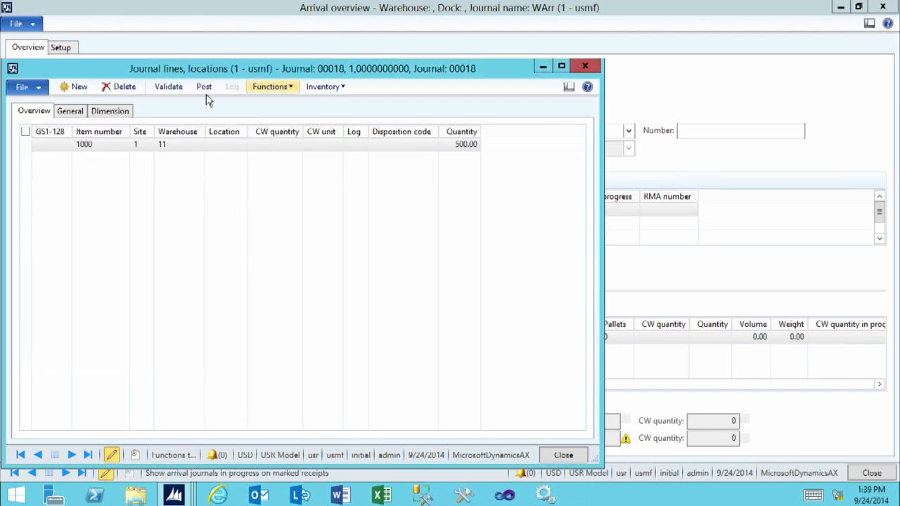
Step: Post the item arrival journal without transferring posting errors, and return to the purchase order receipt in the arrival overview
left_click(205, 89)
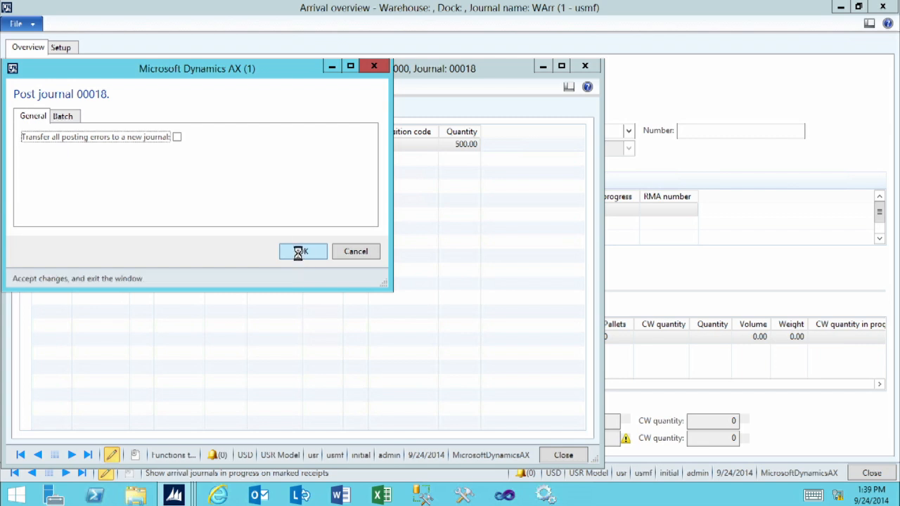
left_click(303, 253)
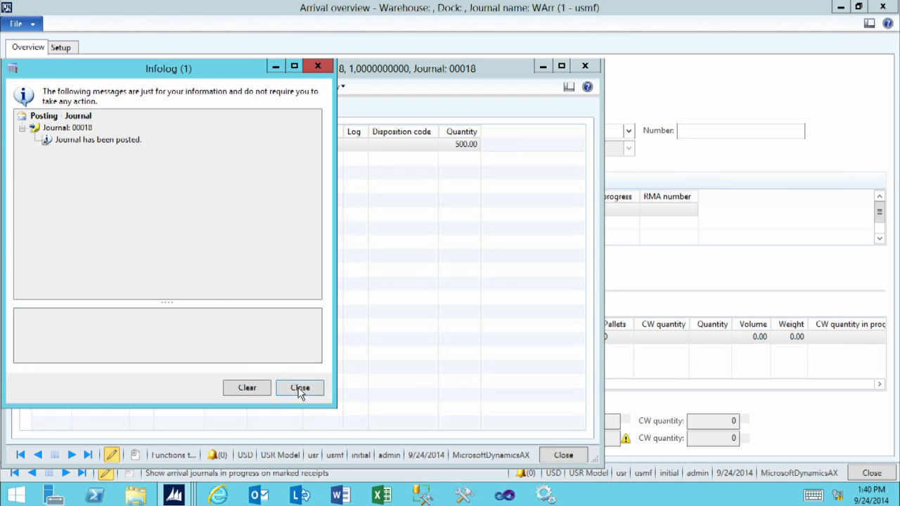
left_click(563, 456)
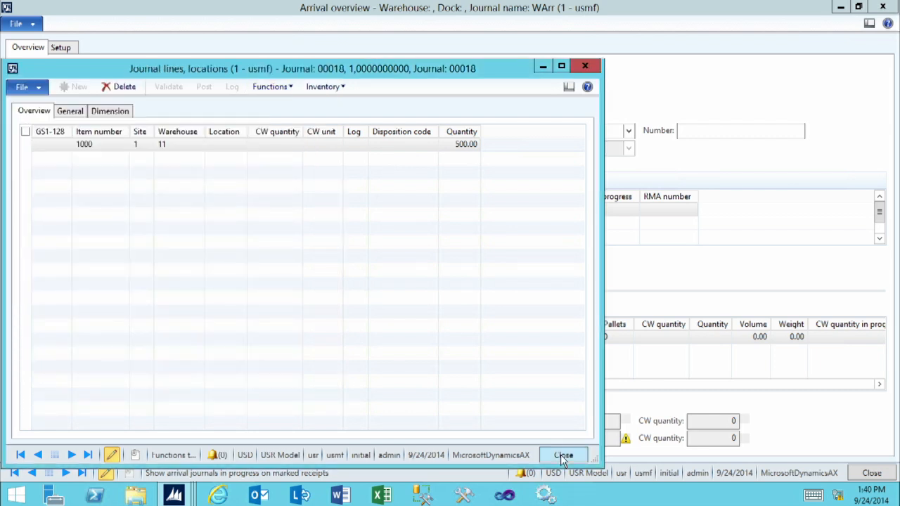
left_click(562, 456)
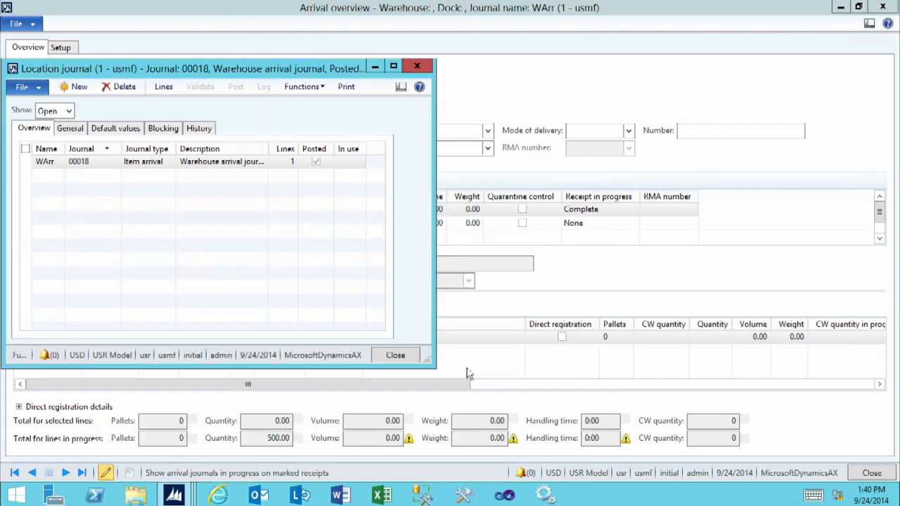
left_click(396, 355)
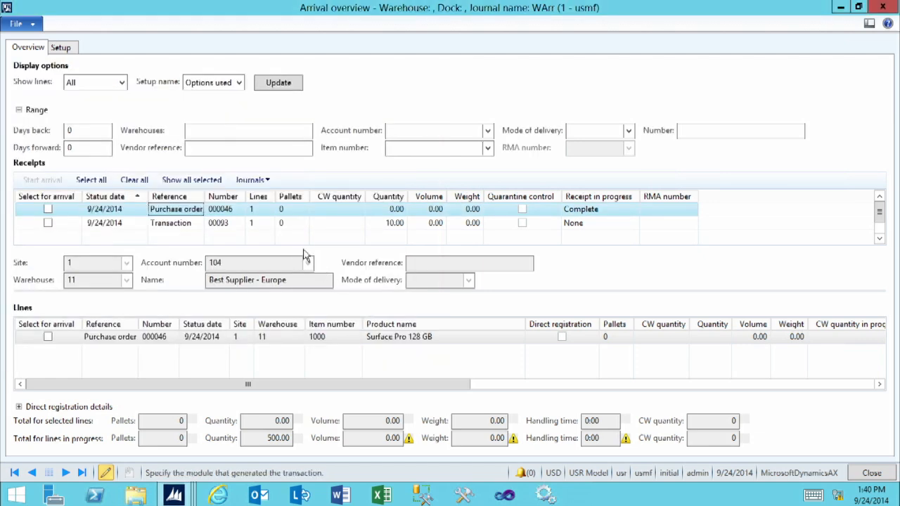
left_click(267, 213)
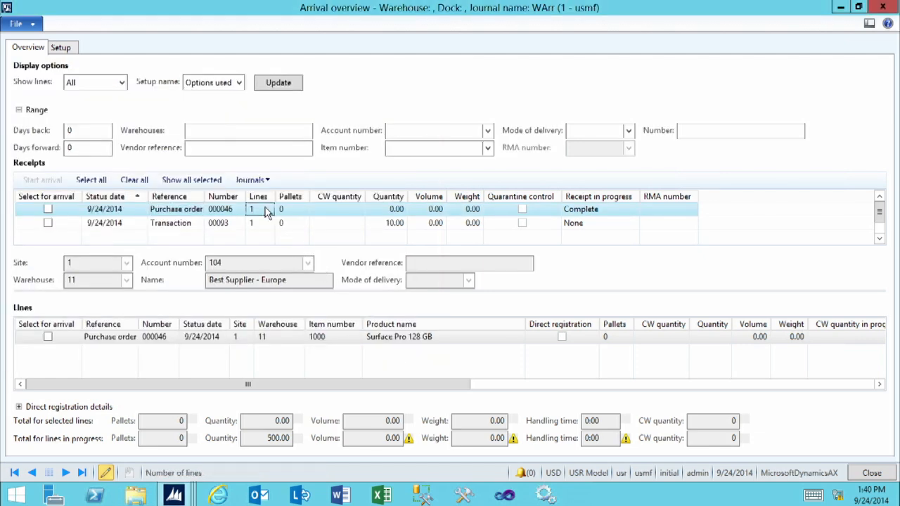